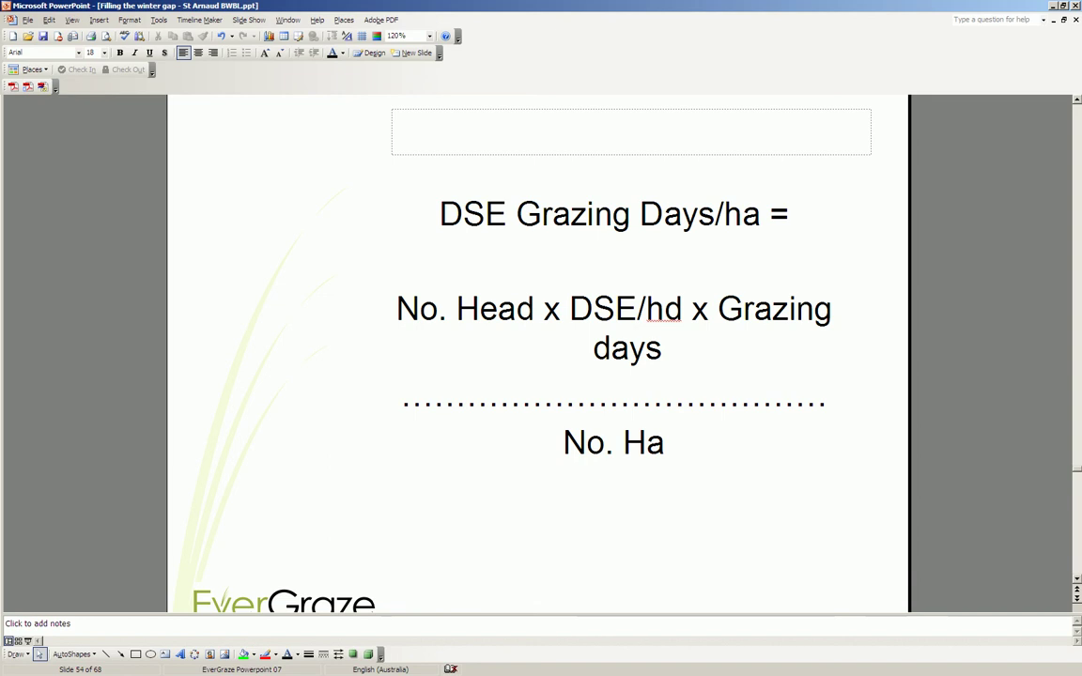
Switch to the Excel feed budget workbook and open the Paddock Grazing Days Recorder at the blank-template section, YOUR ROTATIONAL GRAZING WORKSHEET.
{"action": "key", "text": "alt+Tab"}
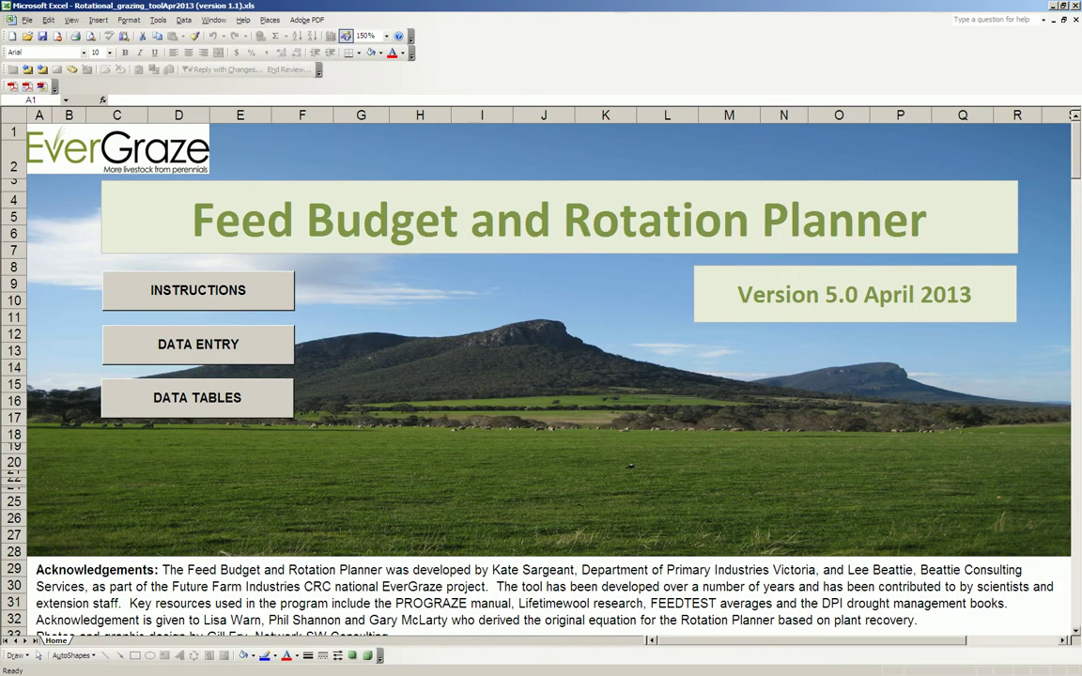
{"action": "left_click", "coordinate": [188, 355]}
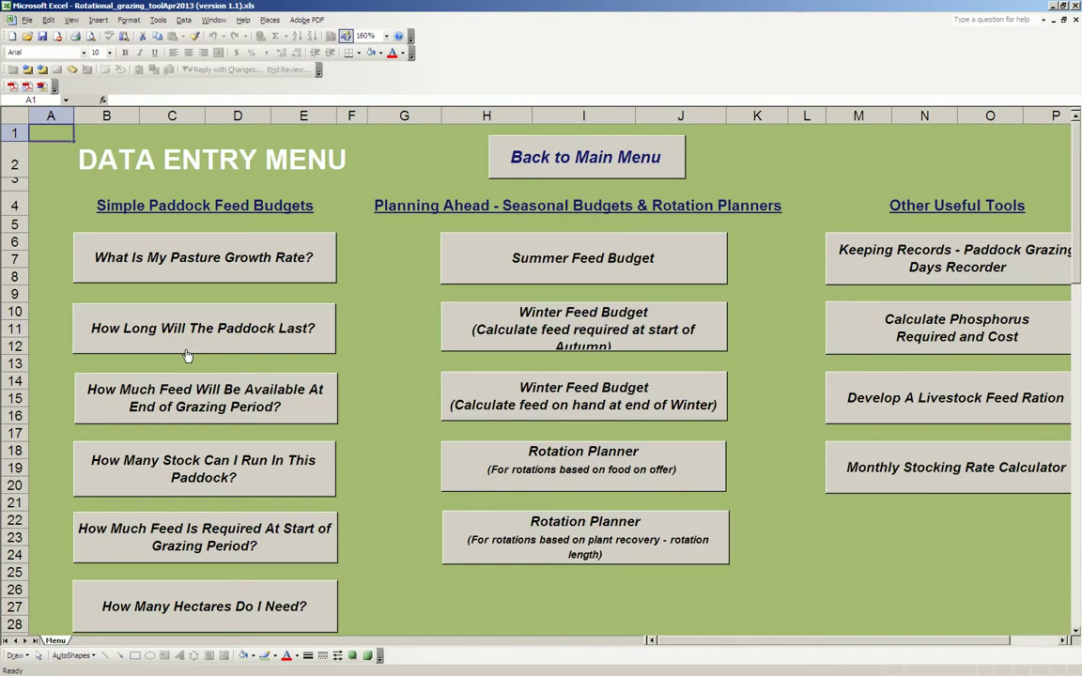
{"action": "left_click", "coordinate": [991, 281]}
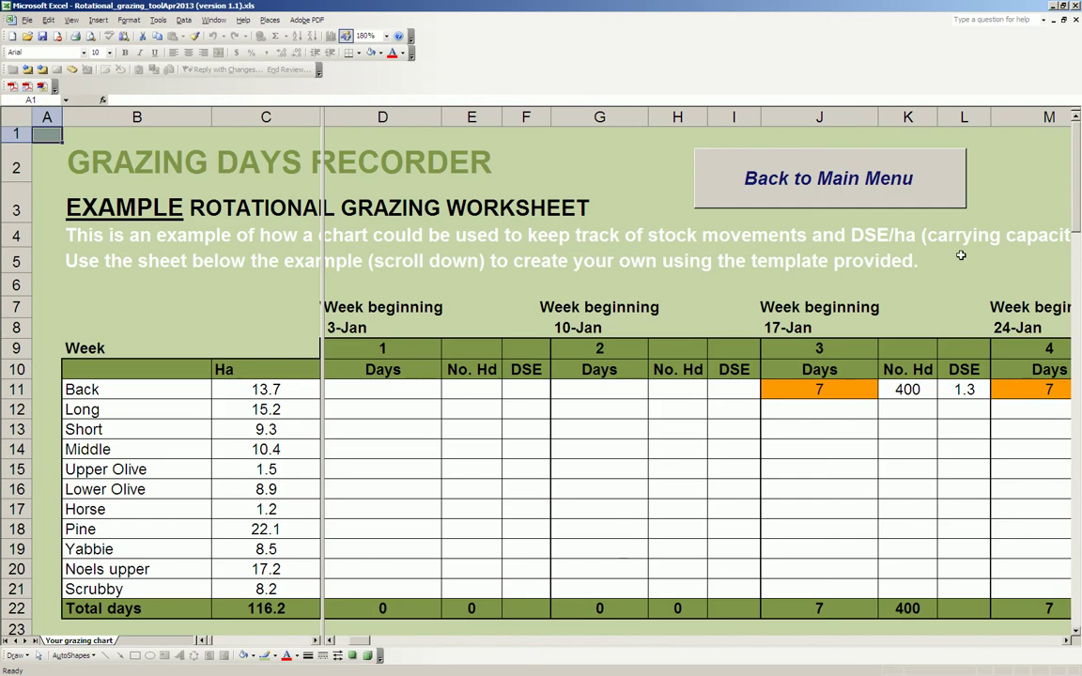
{"action": "scroll", "coordinate": [961, 255], "scroll_direction": "down", "scroll_amount": 1}
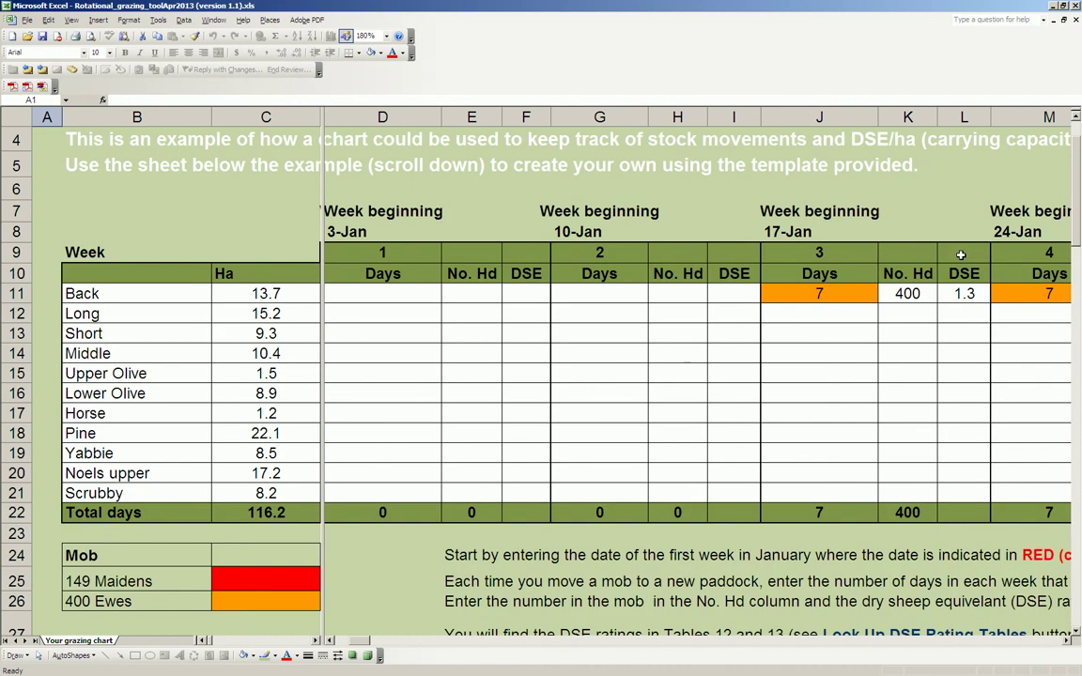
{"action": "scroll", "coordinate": [961, 255], "scroll_direction": "down", "scroll_amount": 8}
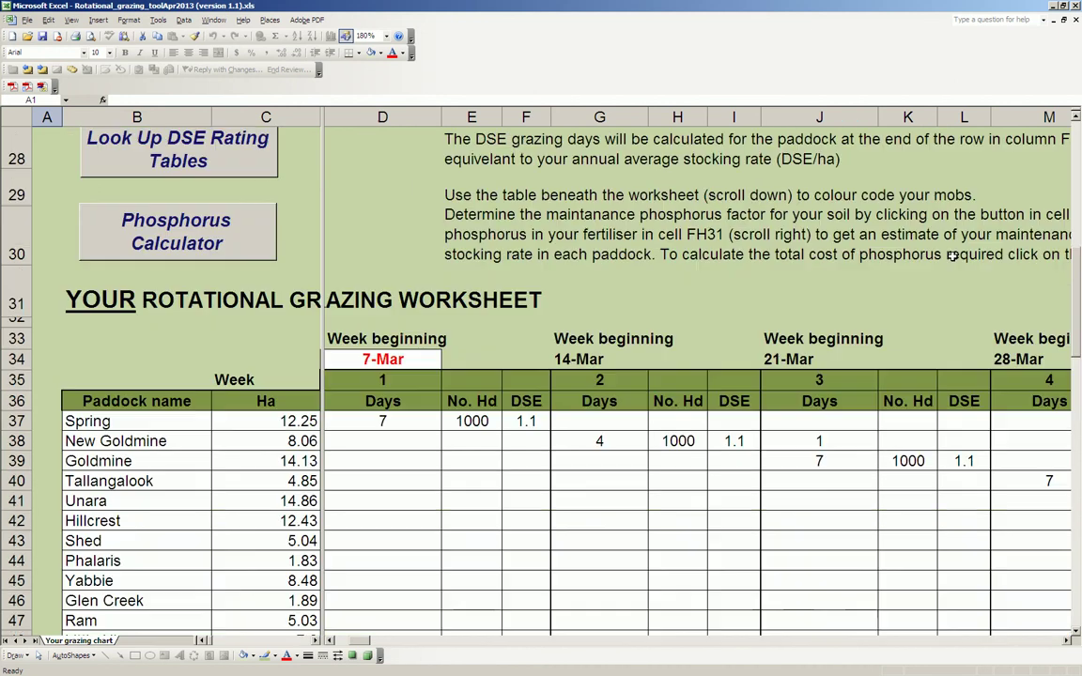
{"action": "scroll", "coordinate": [952, 255], "scroll_direction": "down", "scroll_amount": 1}
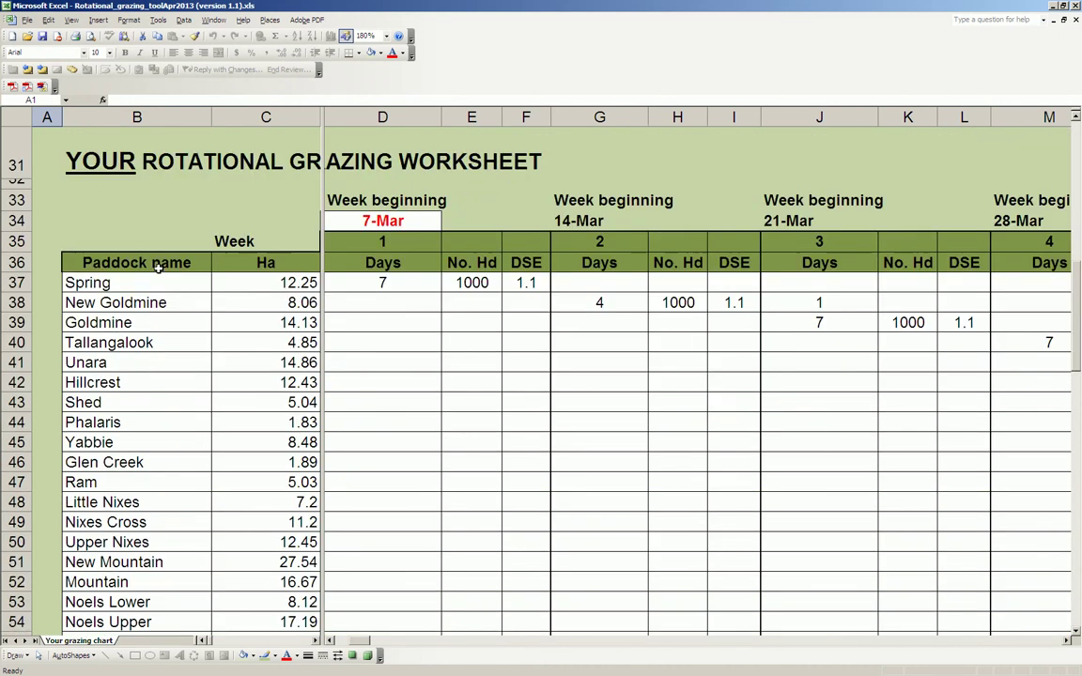
Set the first week-beginning date of your own rotational grazing worksheet to 2/2.
{"action": "left_click", "coordinate": [129, 285]}
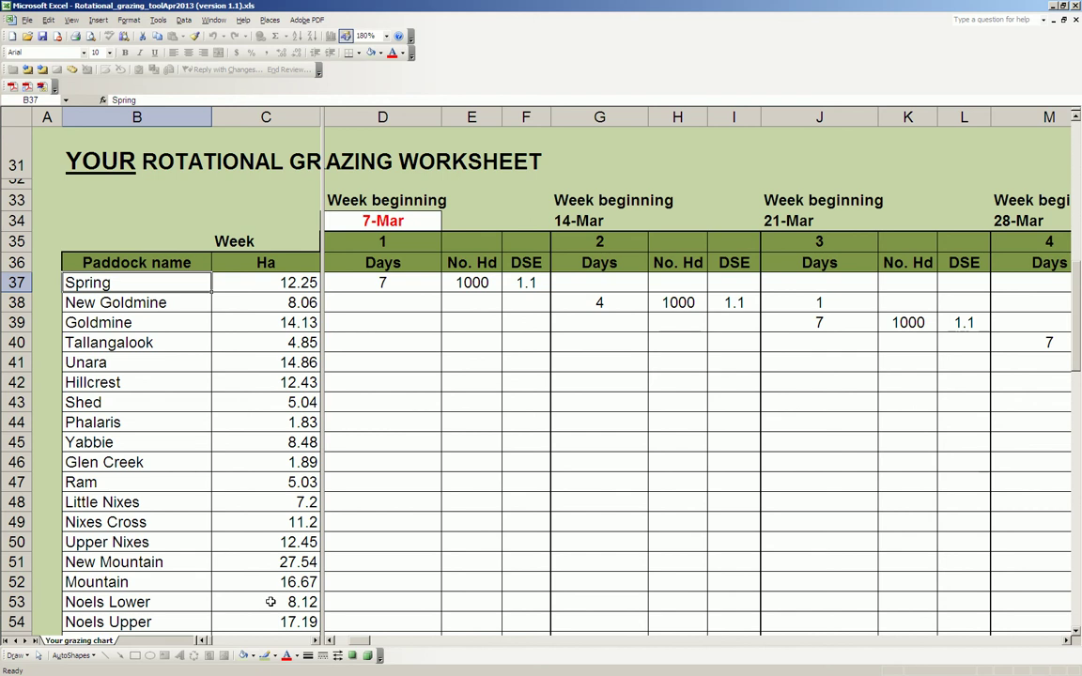
{"action": "left_click", "coordinate": [383, 283]}
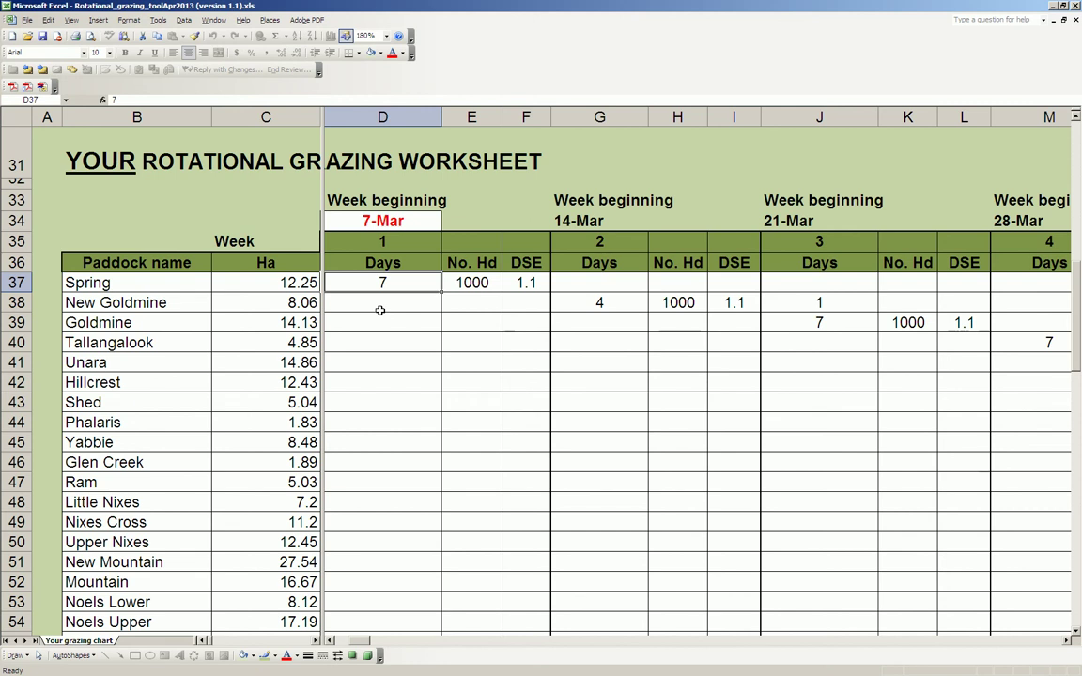
{"action": "left_click", "coordinate": [424, 227]}
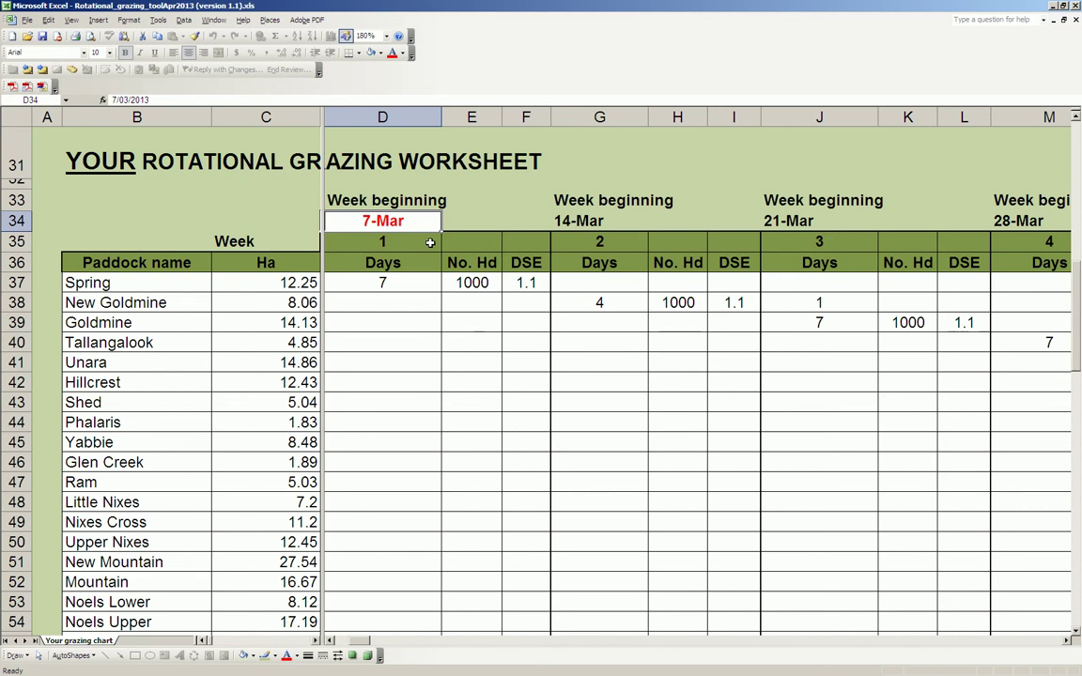
{"action": "type", "text": "2"}
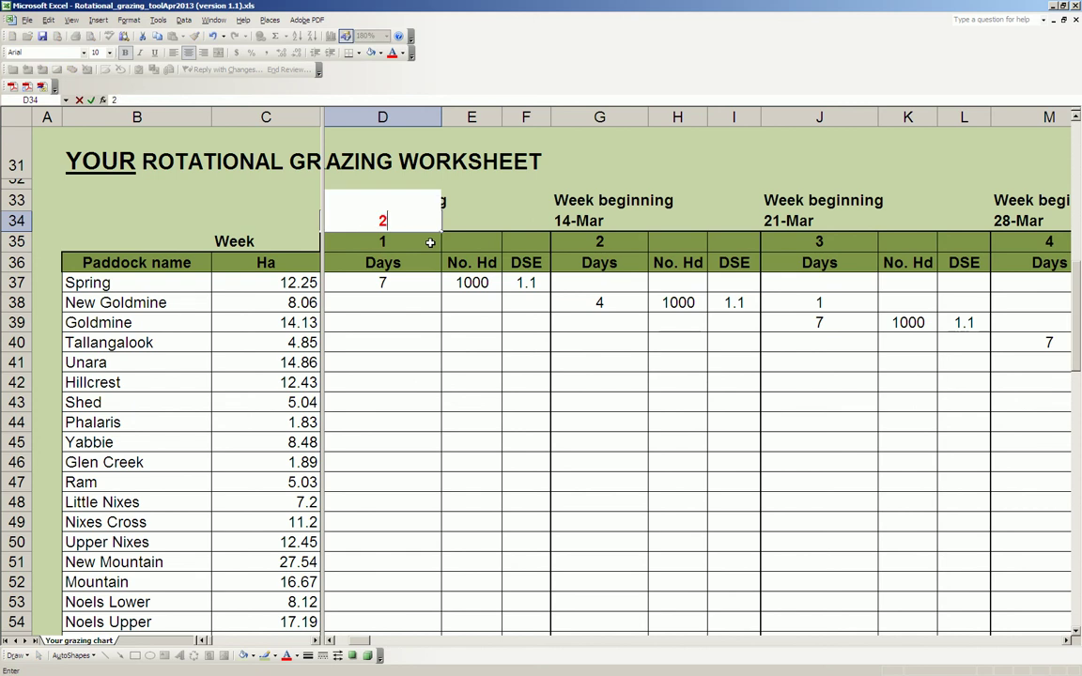
{"action": "type", "text": "/2"}
{"action": "key", "text": "Return"}
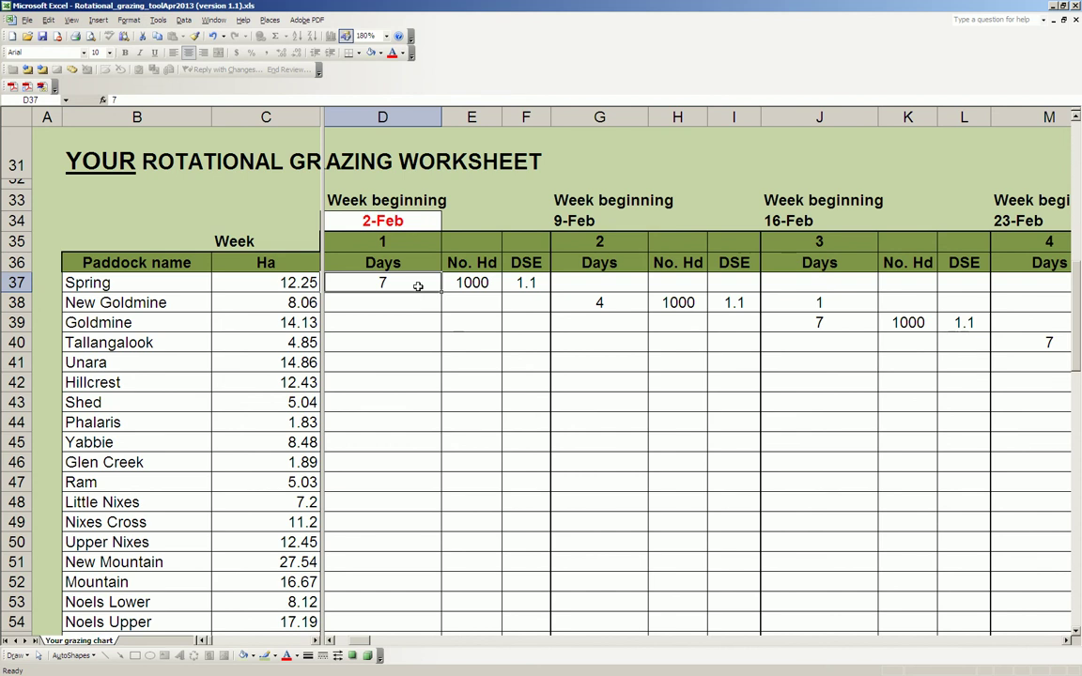
Check the Spring paddock's head count and DSE rating, consult the DSE rating tables, and return to the Grazing Days Recorder.
{"action": "left_click", "coordinate": [473, 288]}
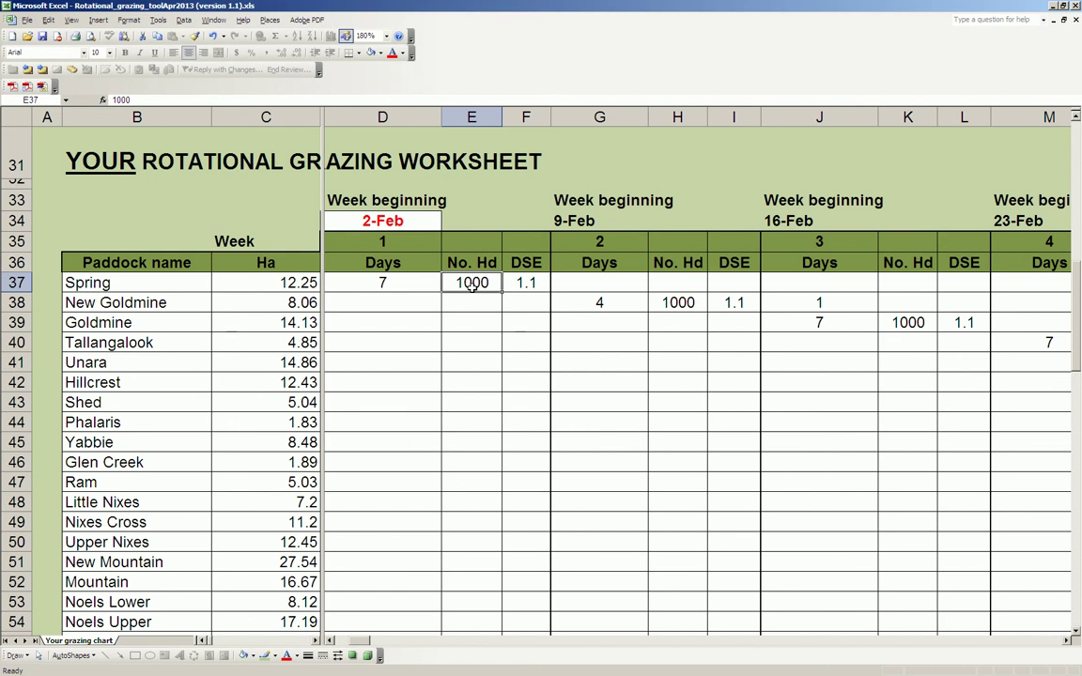
{"action": "left_click", "coordinate": [526, 284]}
{"action": "scroll", "coordinate": [531, 294], "scroll_direction": "up", "scroll_amount": 2}
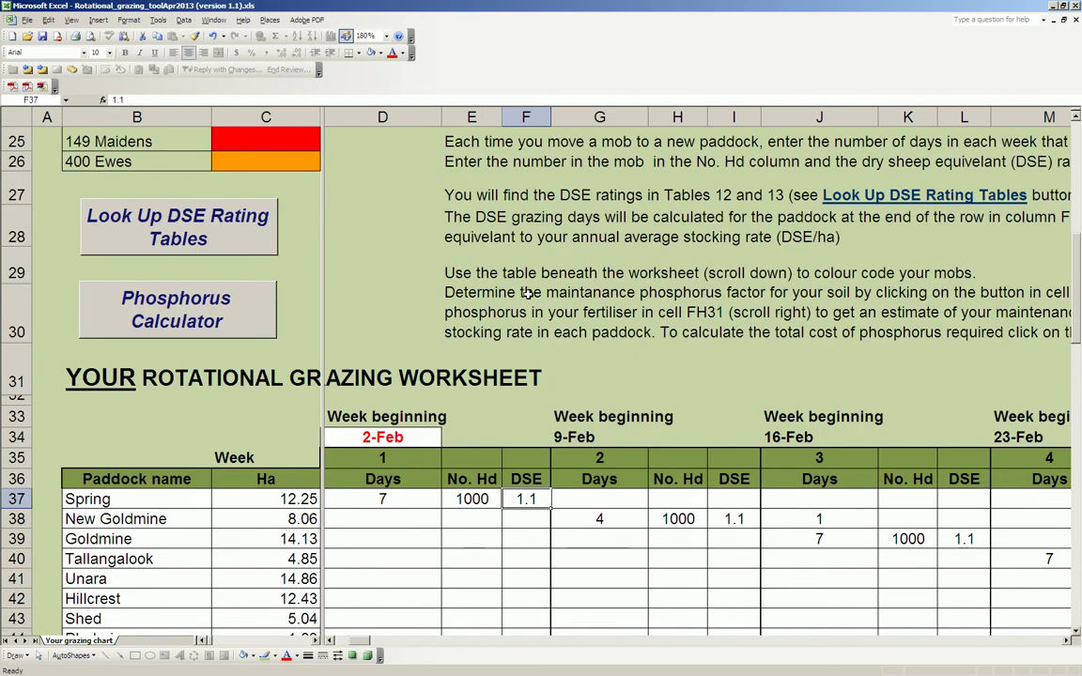
{"action": "left_click", "coordinate": [150, 236]}
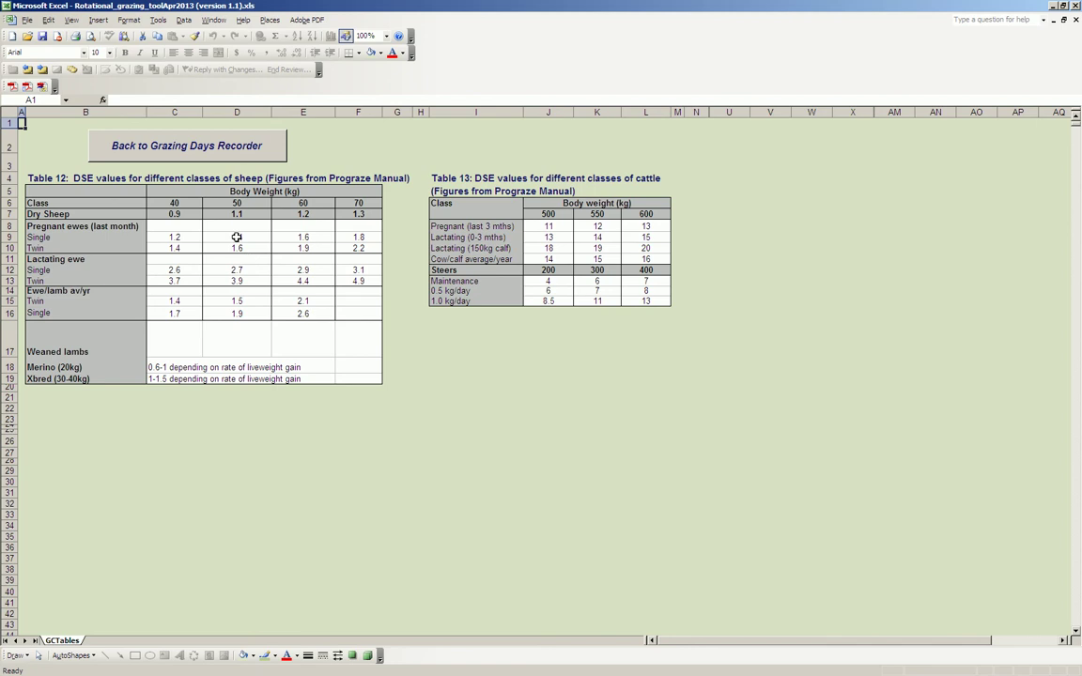
{"action": "left_click", "coordinate": [215, 138]}
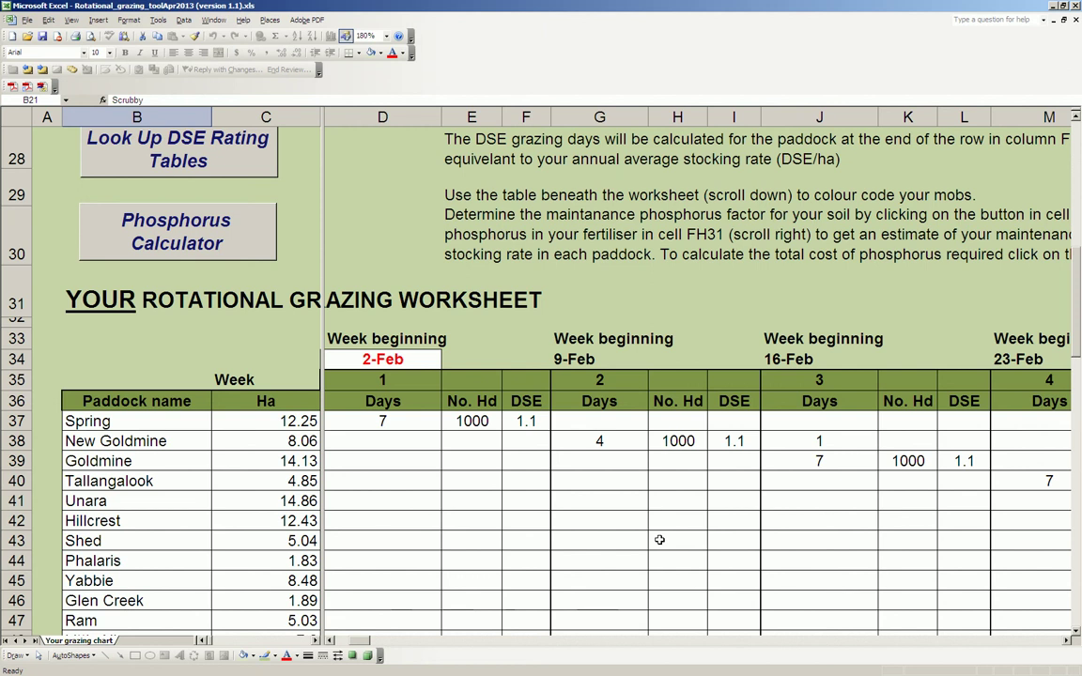
Examine the weekly grazing entries for New Goldmine and Goldmine, through to the DSE grazing days and fertiliser columns.
{"action": "scroll", "coordinate": [606, 303], "scroll_direction": "down", "scroll_amount": 1}
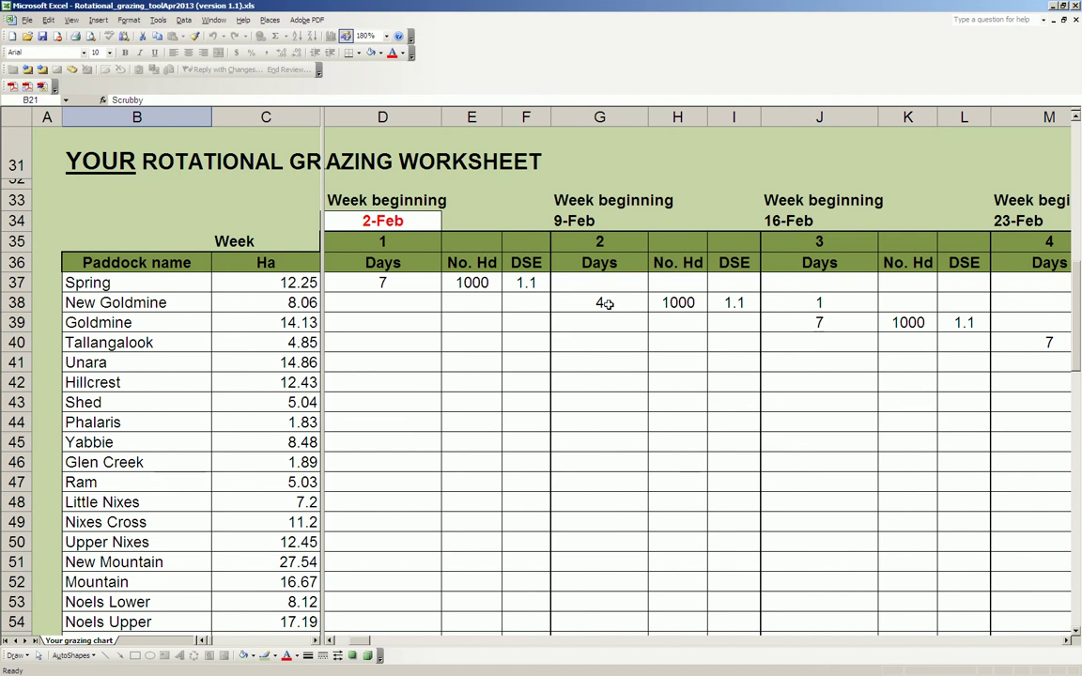
{"action": "left_click", "coordinate": [606, 304]}
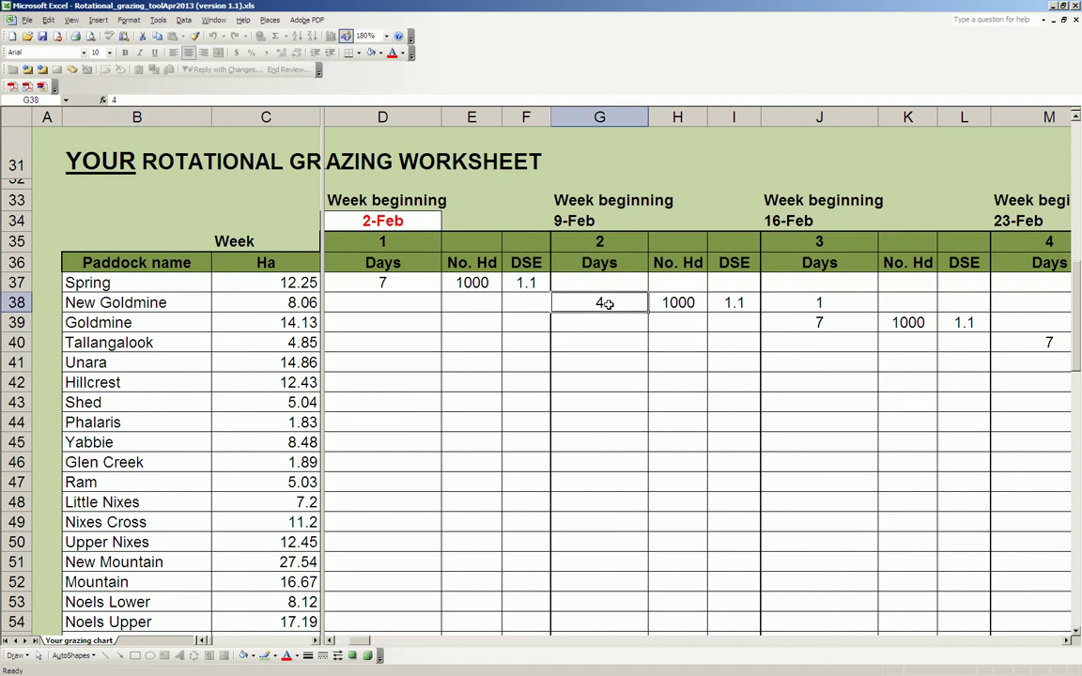
{"action": "left_click", "coordinate": [773, 307]}
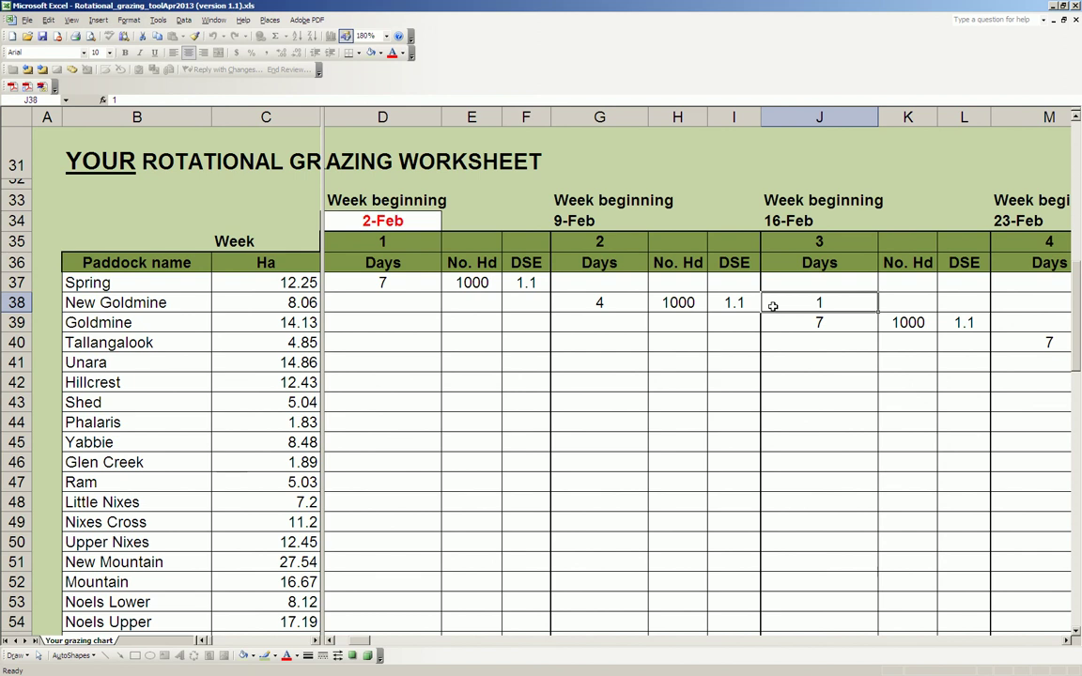
{"action": "key", "text": "Down"}
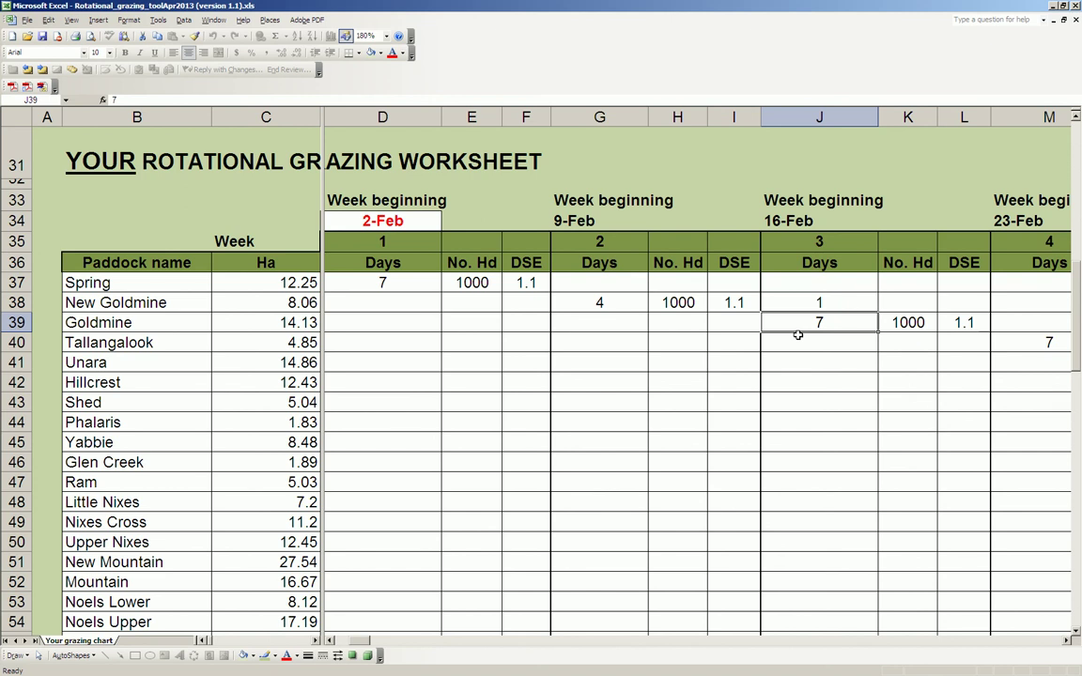
{"action": "left_click", "coordinate": [1068, 640]}
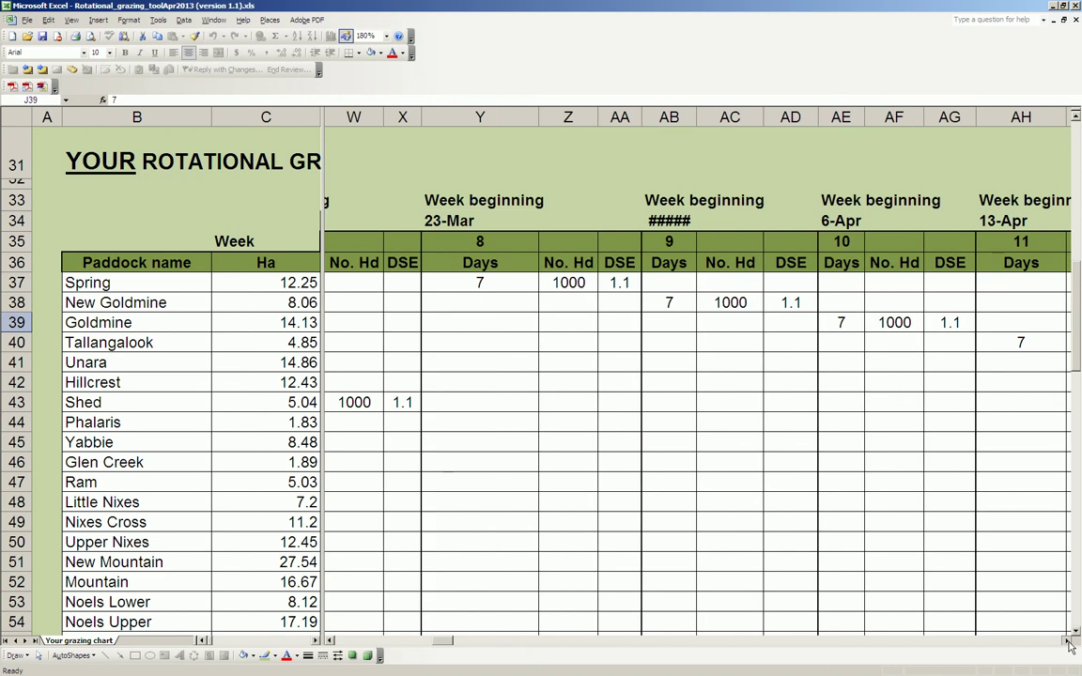
{"action": "left_click", "coordinate": [1068, 641]}
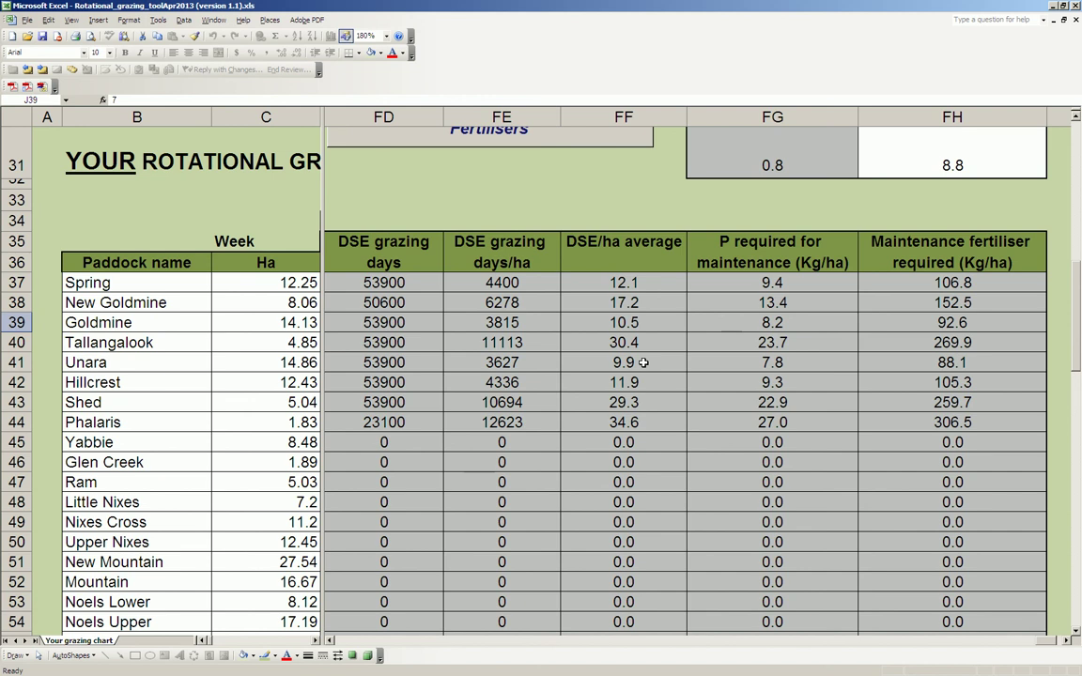
Review the soil type, landscape and rainfall settings that determine the phosphorus maintenance factor, and return to the Grazing Days Recorder.
{"action": "scroll", "coordinate": [498, 330], "scroll_direction": "up", "scroll_amount": 2}
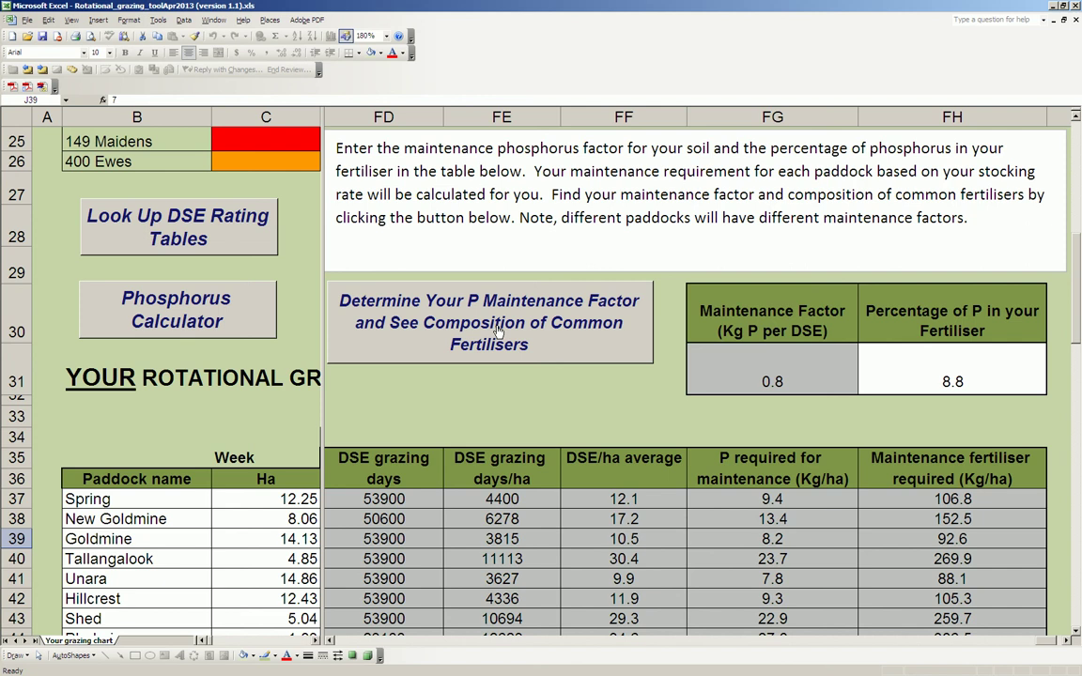
{"action": "left_click", "coordinate": [499, 332]}
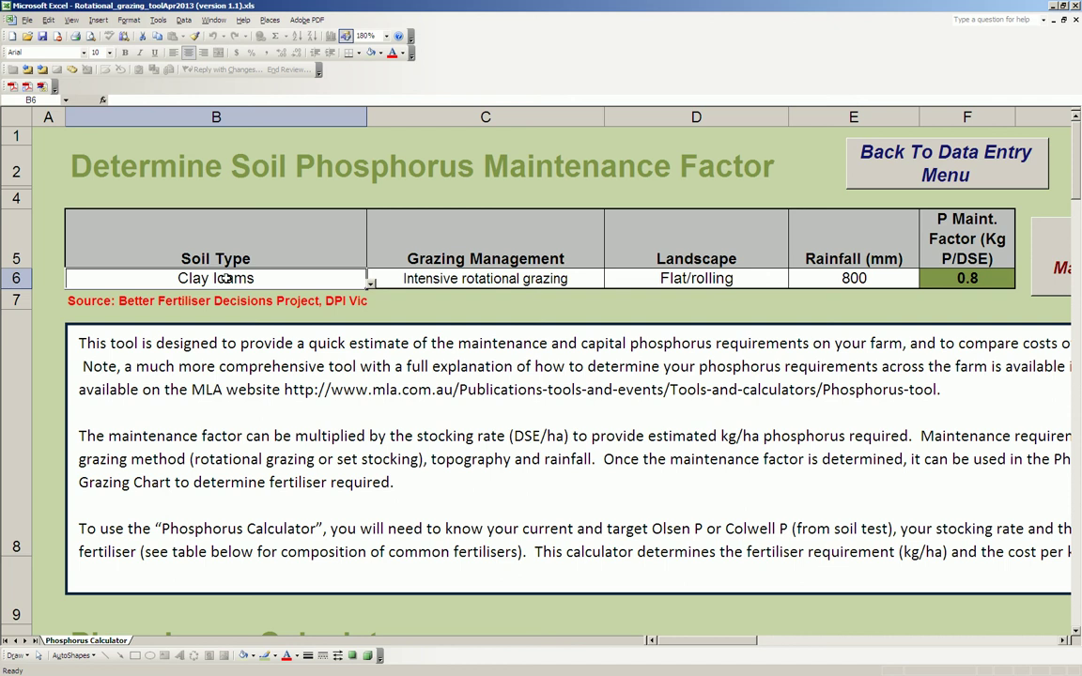
{"action": "left_click", "coordinate": [653, 283]}
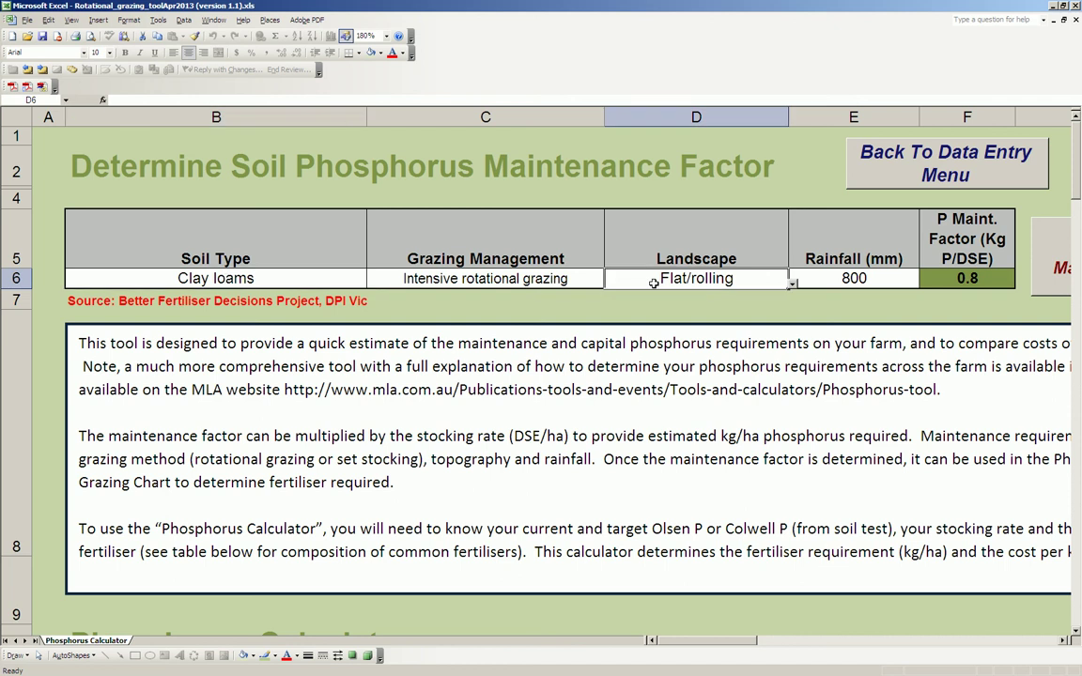
{"action": "left_click", "coordinate": [884, 283]}
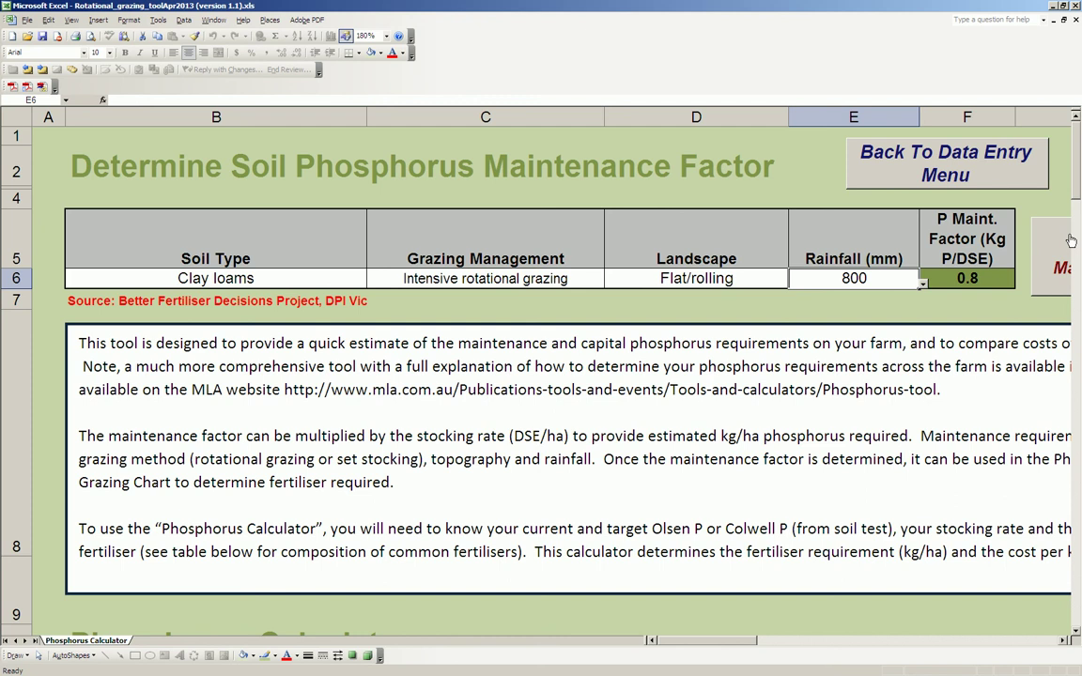
{"action": "left_click_drag", "start_coordinate": [1076, 188], "coordinate": [1075, 275]}
{"action": "scroll", "coordinate": [1063, 306], "scroll_direction": "right", "scroll_amount": 2}
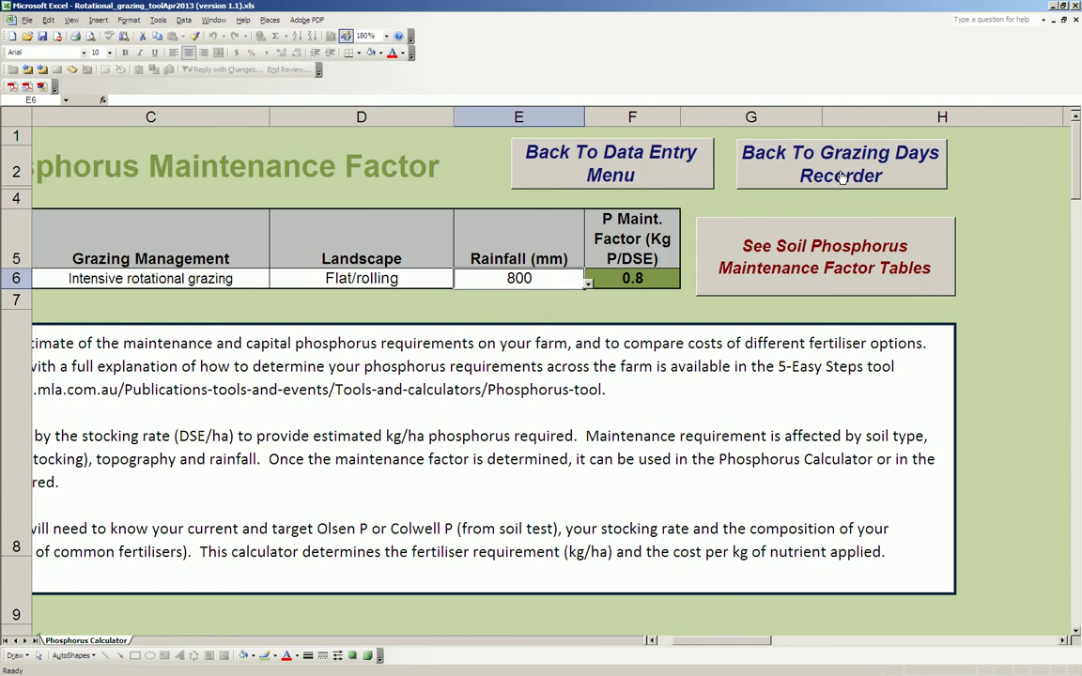
{"action": "left_click", "coordinate": [842, 179]}
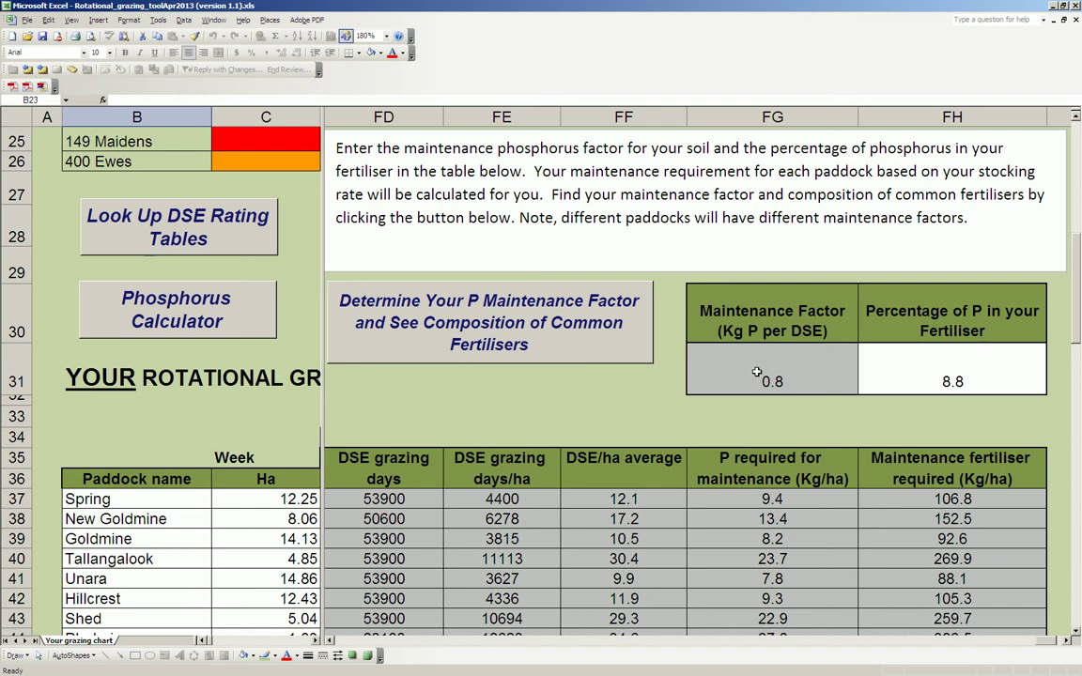
Check the fertiliser's phosphorus percentage and compare maintenance fertiliser requirements per paddock in your own and the example worksheets.
{"action": "left_click", "coordinate": [892, 369]}
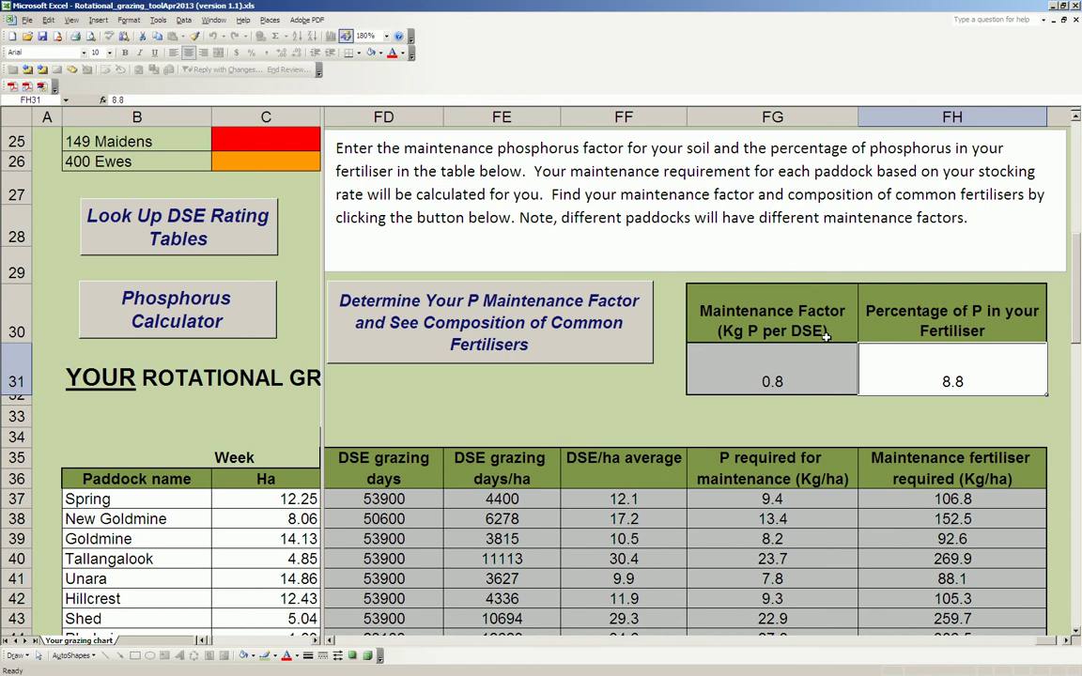
{"action": "scroll", "coordinate": [825, 337], "scroll_direction": "down", "scroll_amount": 2}
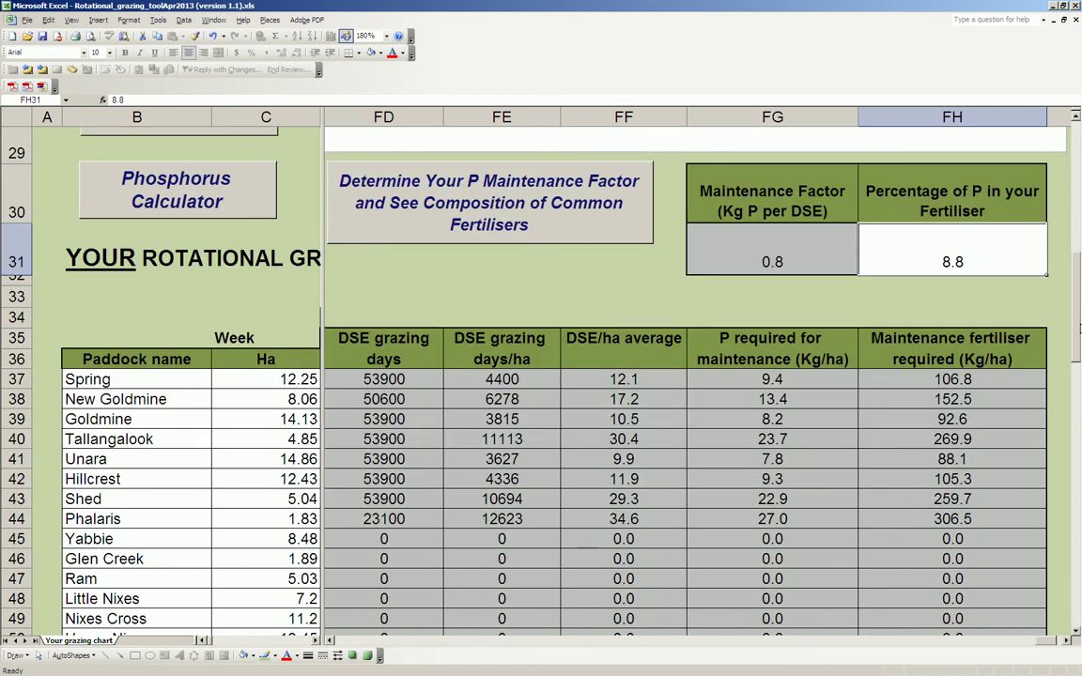
{"action": "scroll", "coordinate": [1080, 328], "scroll_direction": "down", "scroll_amount": 1}
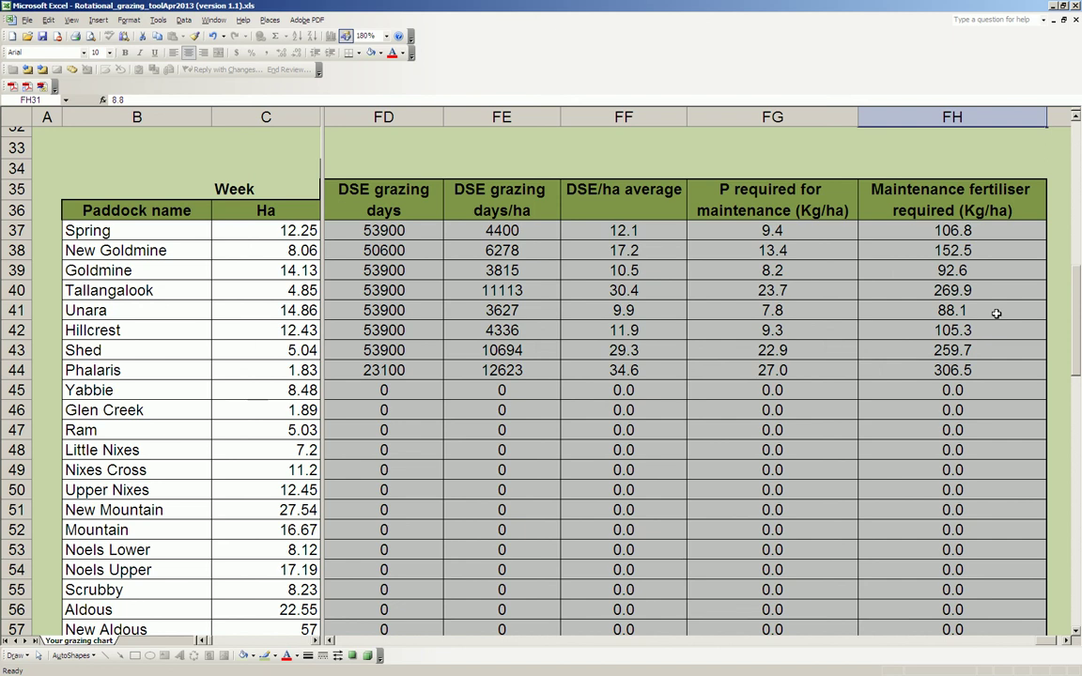
{"action": "left_click_drag", "start_coordinate": [1076, 277], "coordinate": [1077, 129]}
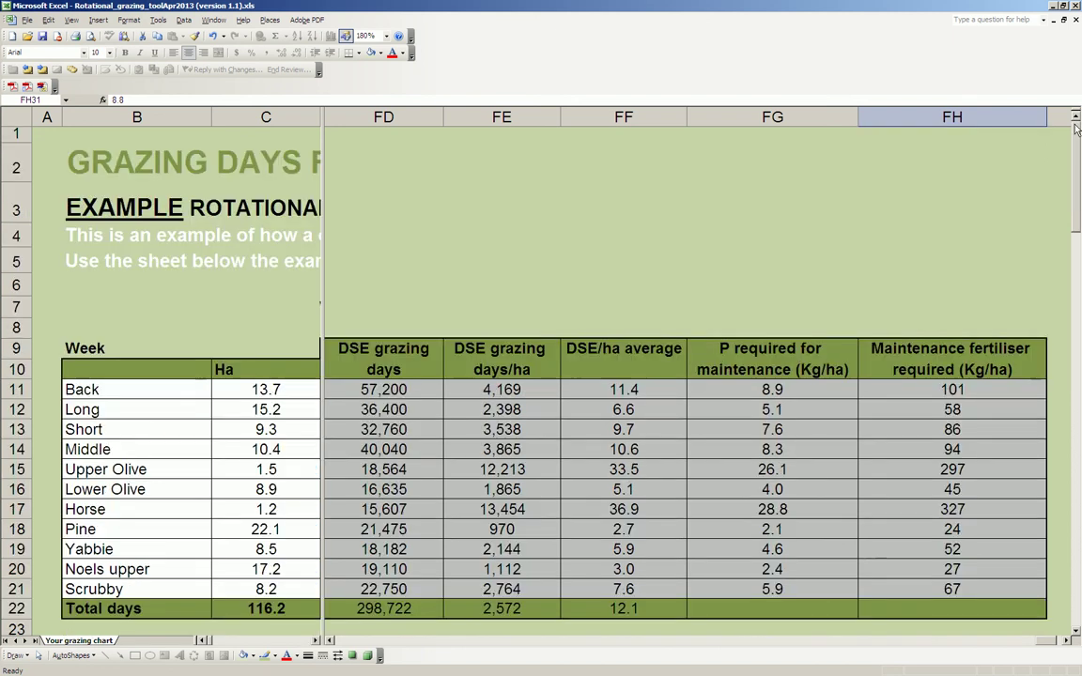